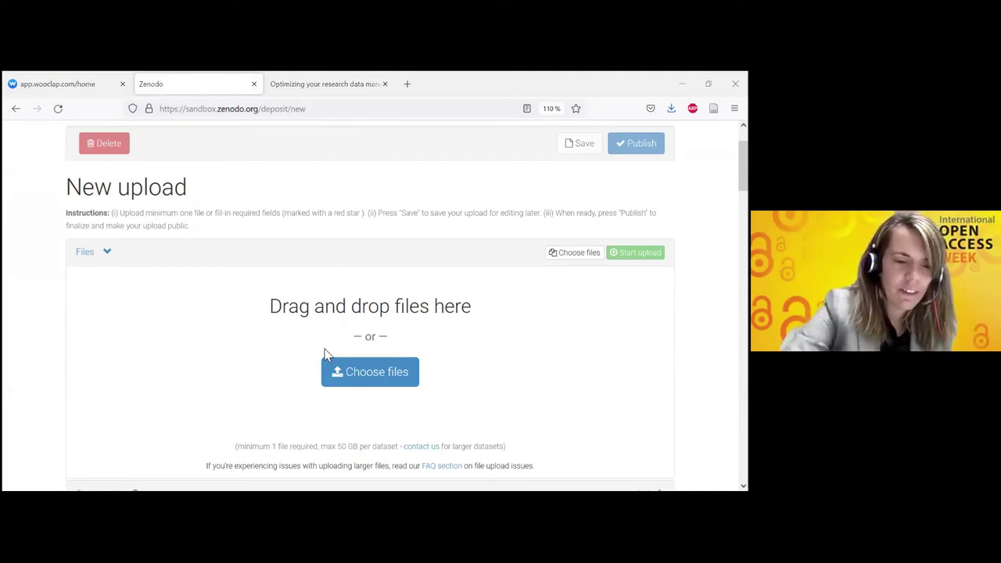
# Switch to File Explorer and examine the RDM_DrillActivities, RDM_Presentation and README files and their formats in the upload folder
pyautogui.press('super')
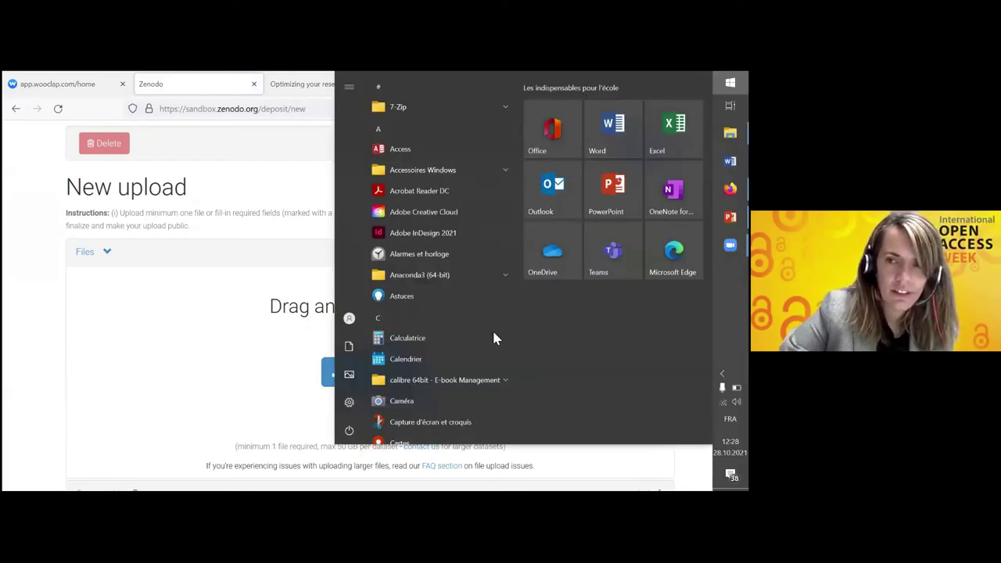
pyautogui.click(730, 133)
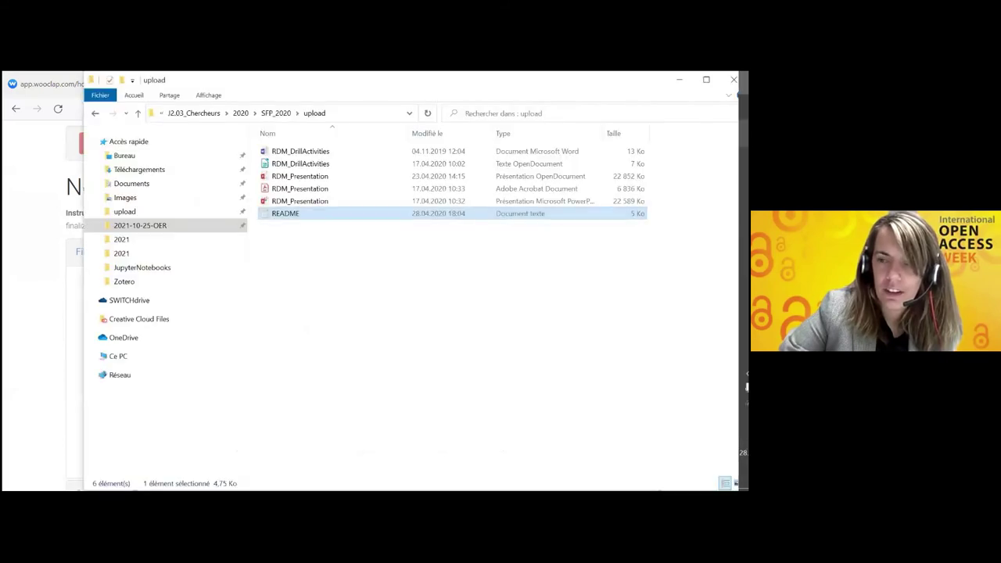
pyautogui.click(315, 249)
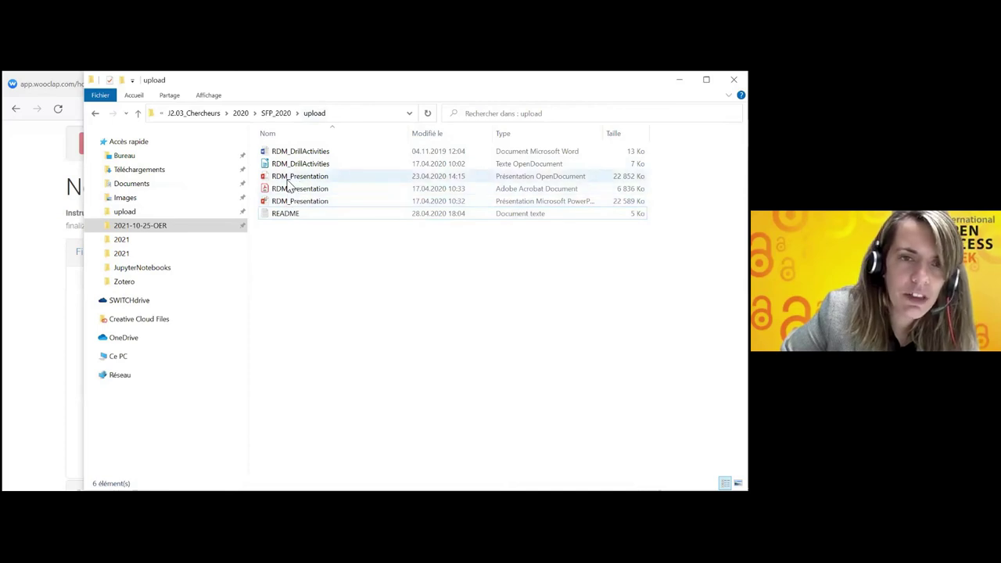
pyautogui.click(344, 192)
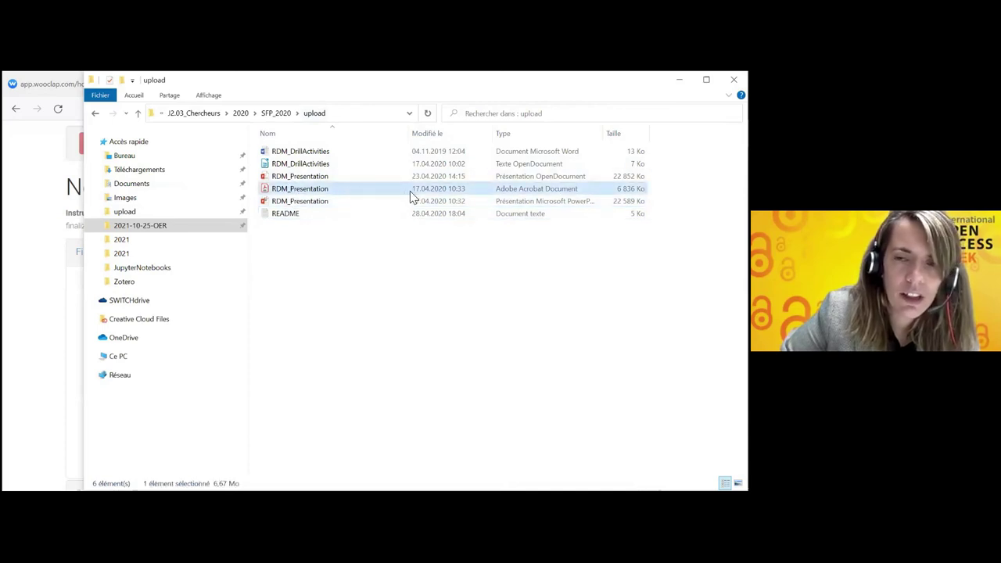
pyautogui.click(308, 202)
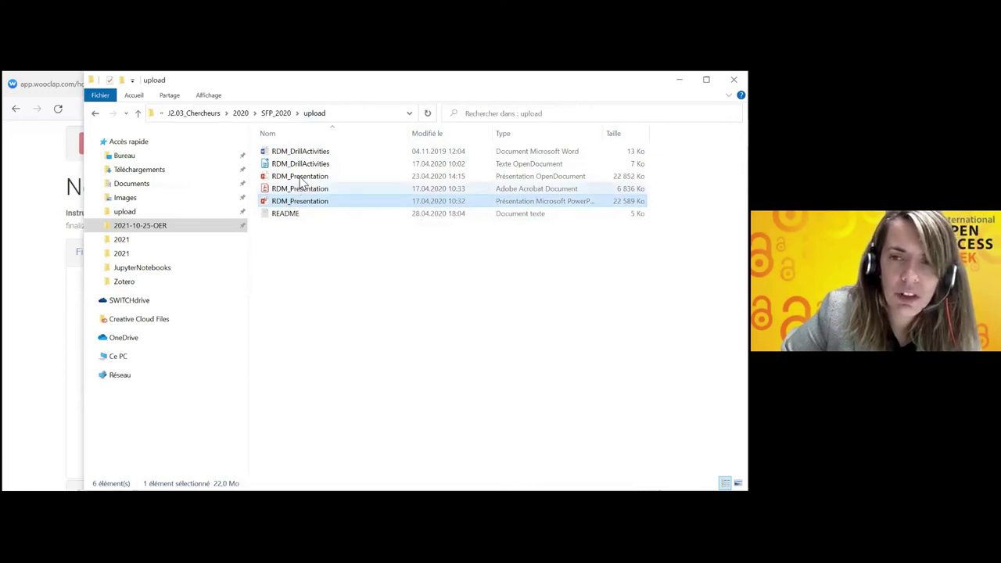
pyautogui.click(305, 178)
pyautogui.moveTo(470, 179); pyautogui.dragTo(515, 185)
pyautogui.click(354, 218)
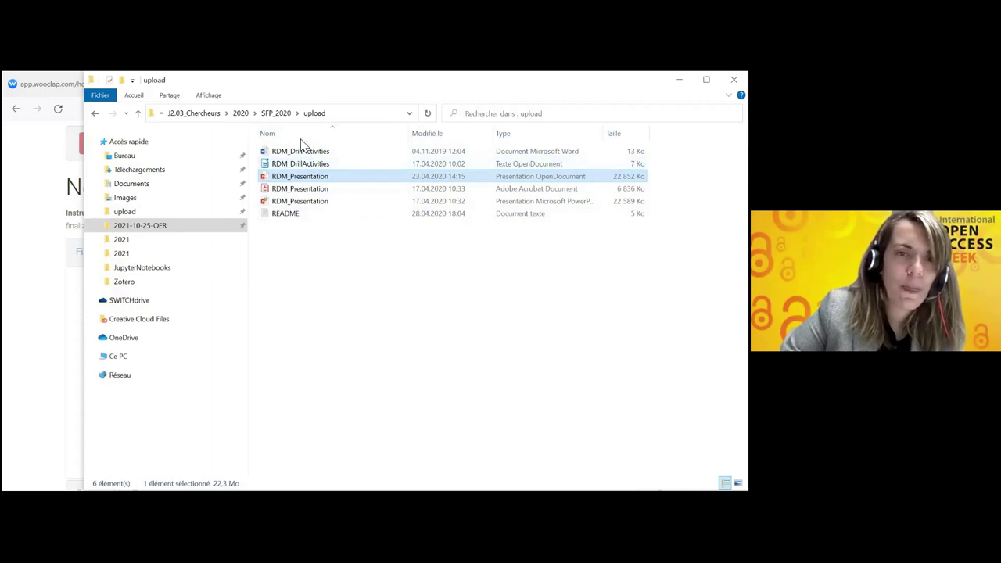
pyautogui.click(316, 246)
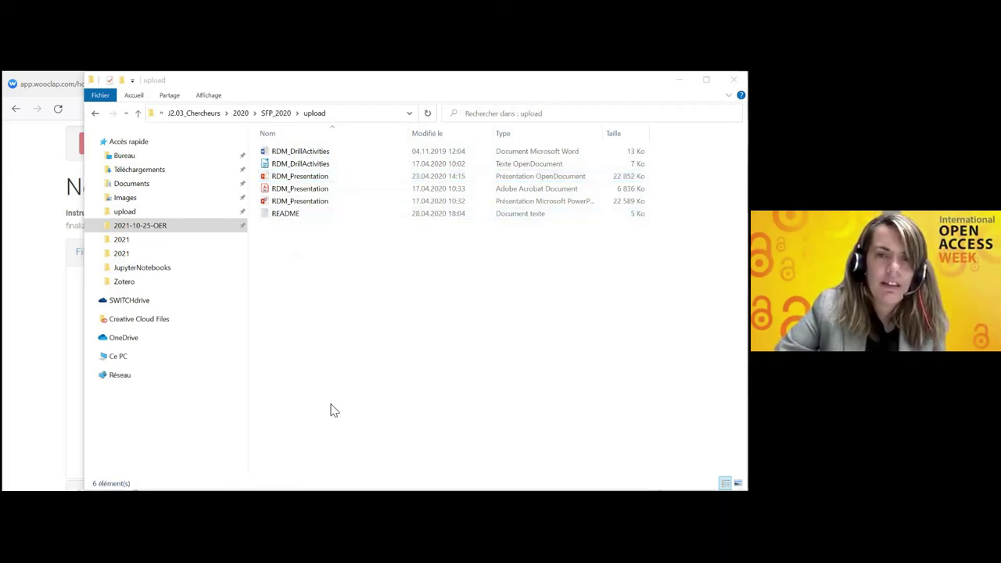
# Open the README file, read its content, organization and author sections, and select the text from CONTENT UPLOADED through the ECTS line
pyautogui.click(304, 219)
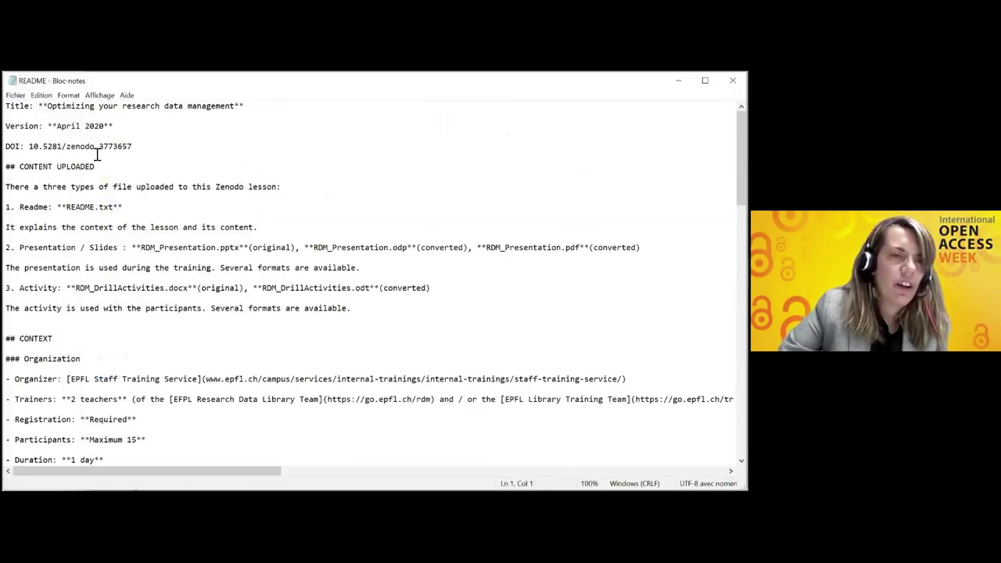
pyautogui.scroll(-1, 98, 154)
pyautogui.scroll(-3, 101, 155)
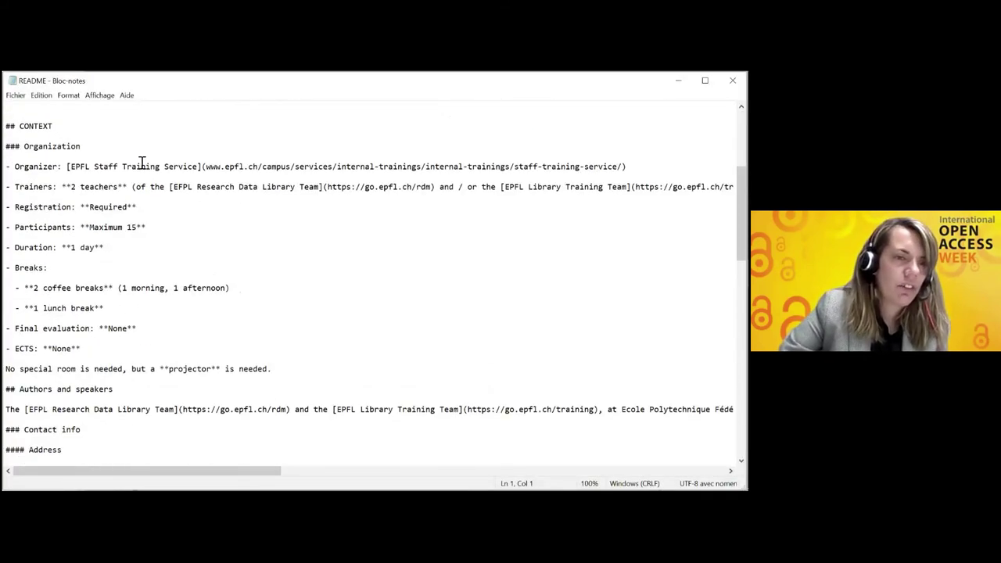
pyautogui.scroll(-1, 113, 160)
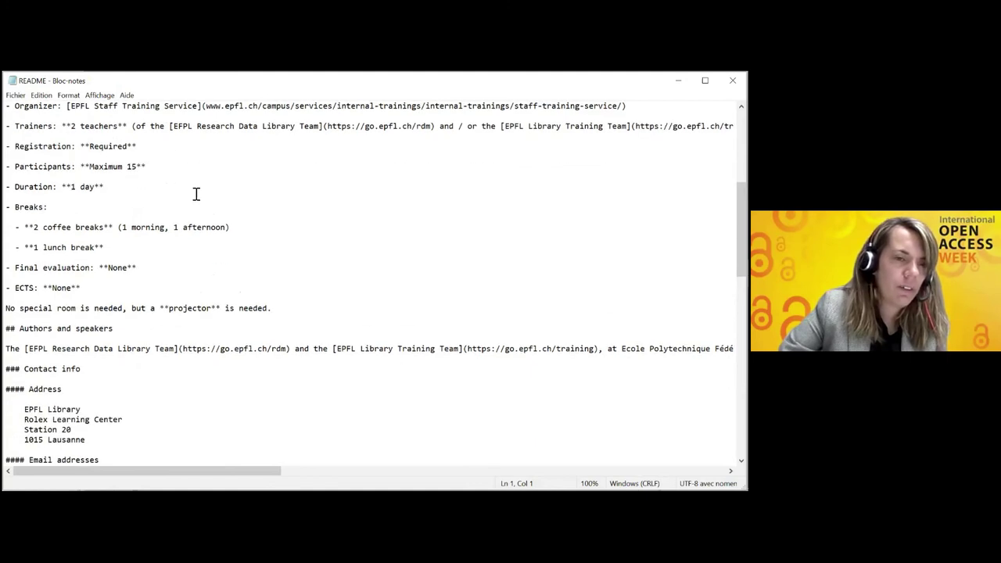
pyautogui.scroll(-2, 234, 189)
pyautogui.scroll(3, 235, 188)
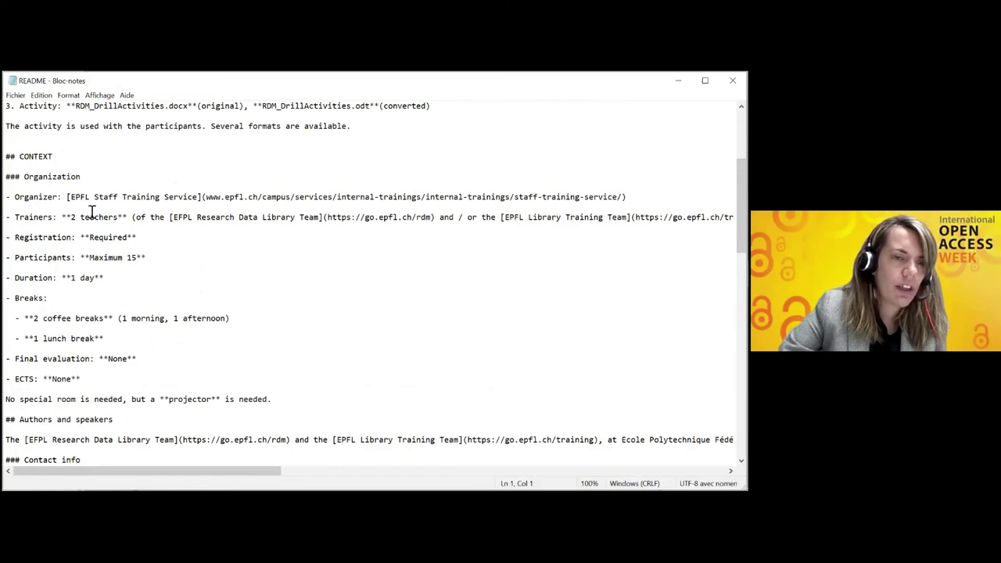
pyautogui.scroll(1, 92, 212)
pyautogui.scroll(3, 91, 212)
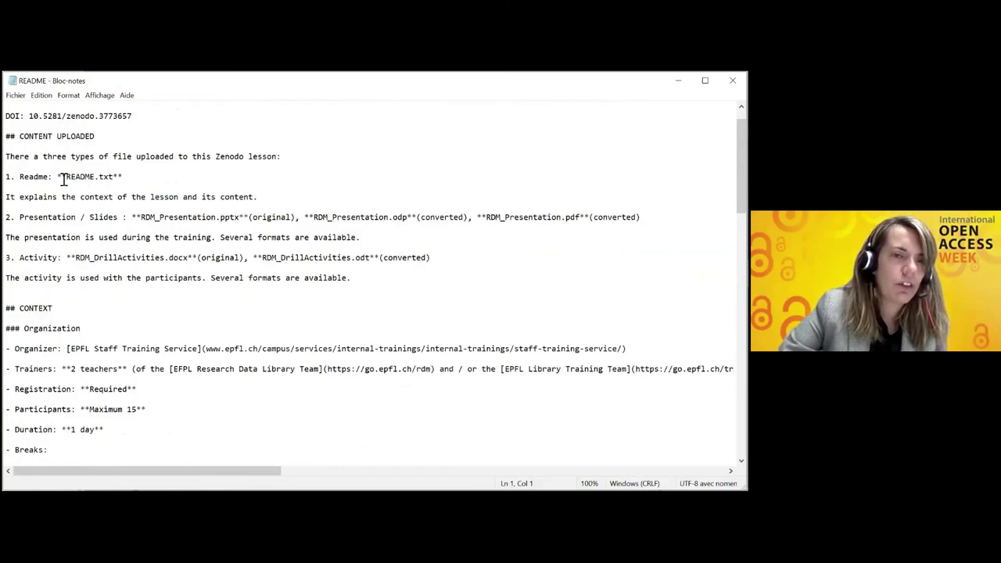
pyautogui.scroll(1, 88, 240)
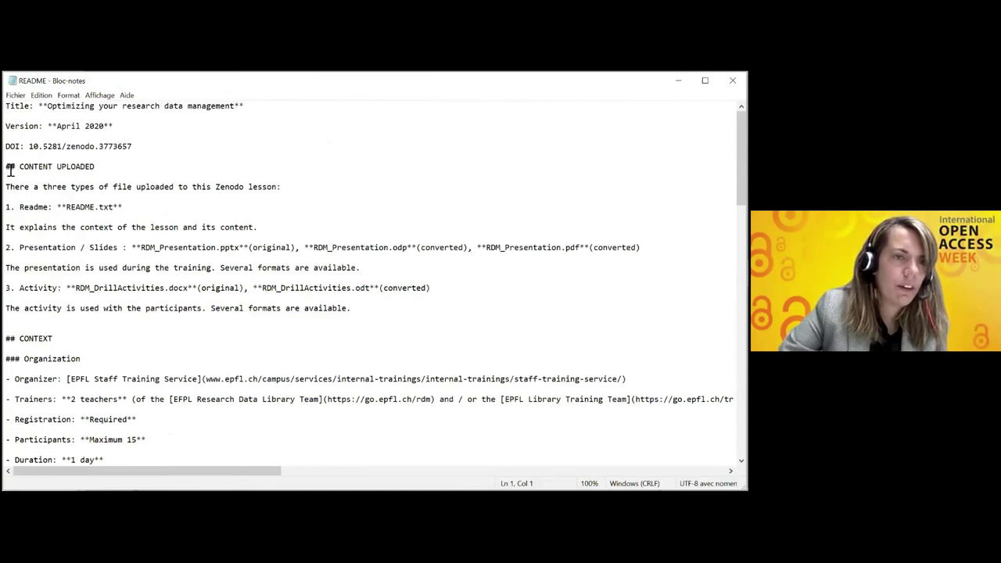
pyautogui.moveTo(8, 166); pyautogui.dragTo(172, 407)
pyautogui.scroll(-1, 82, 317)
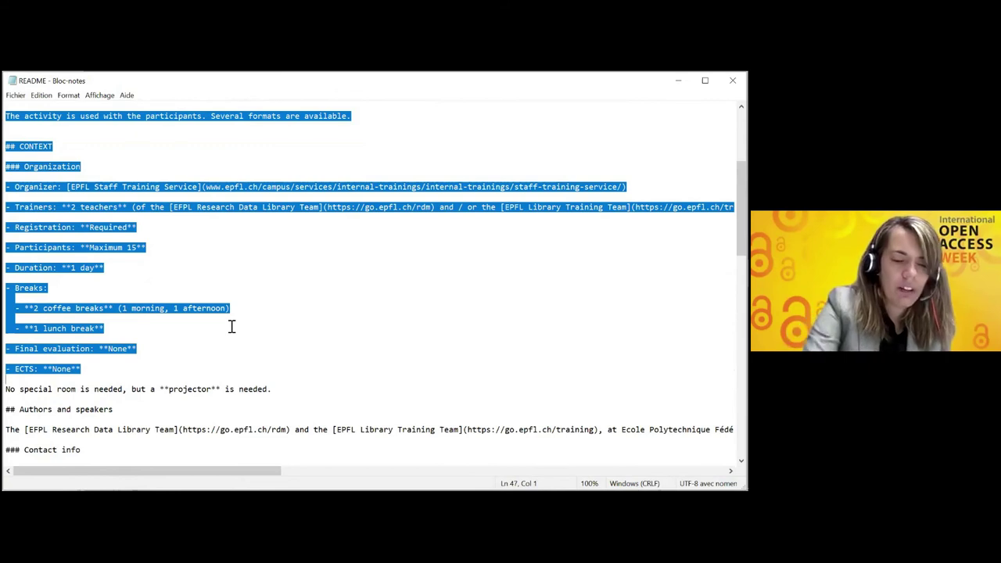
# Switch to the Zenodo new upload form in Firefox and add all the RDM_DrillActivities, RDM_Presentation and README files from the upload folder
pyautogui.moveTo(743, 244)
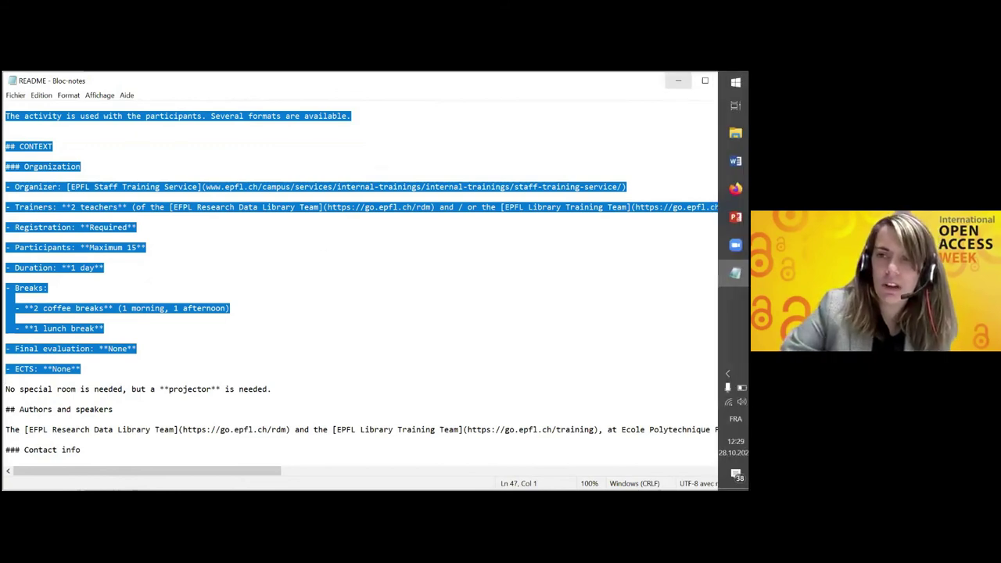
pyautogui.click(743, 189)
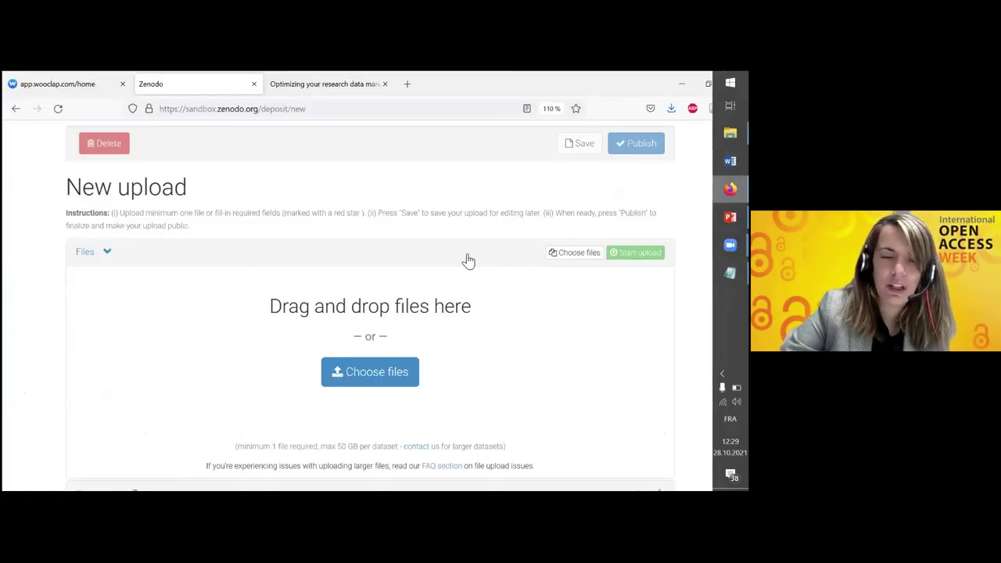
pyautogui.scroll(-3, 367, 278)
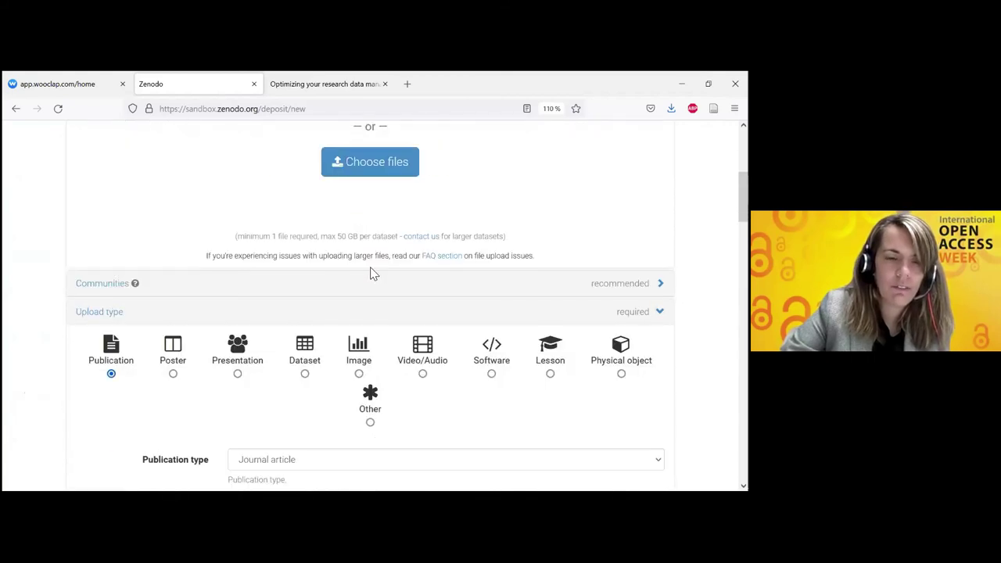
pyautogui.click(368, 237)
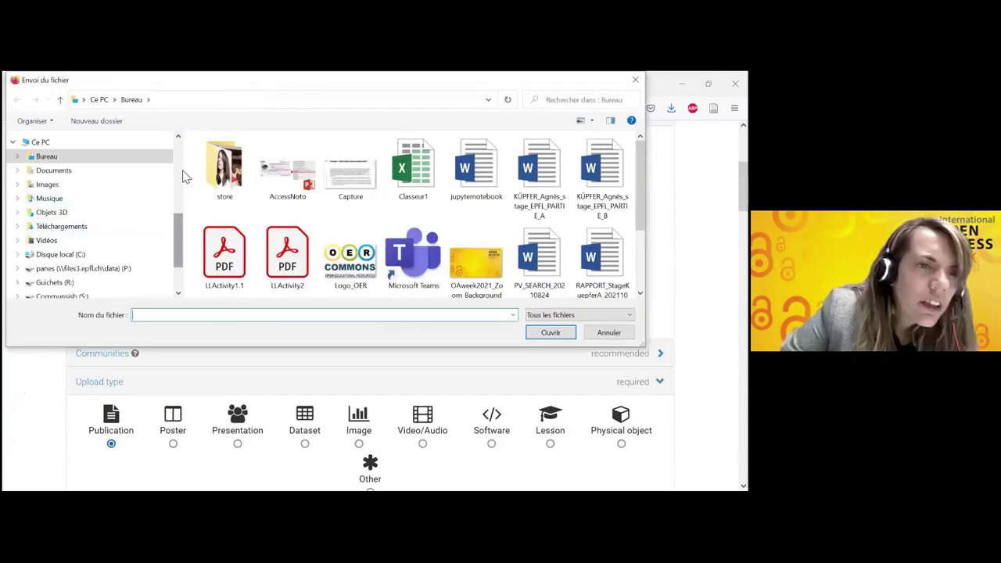
pyautogui.scroll(5, 79, 211)
pyautogui.click(147, 189)
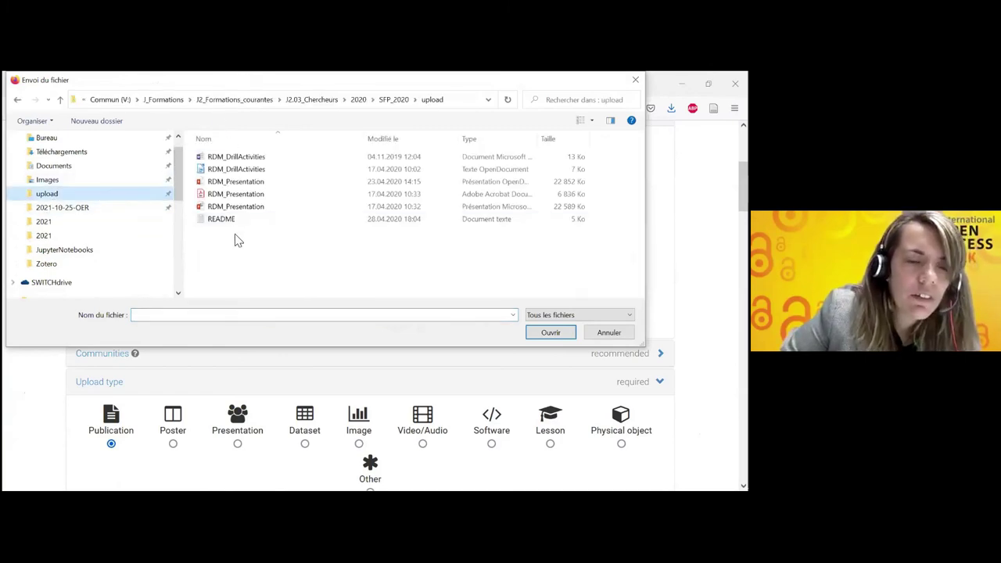
pyautogui.moveTo(235, 245); pyautogui.dragTo(230, 147)
pyautogui.click(546, 333)
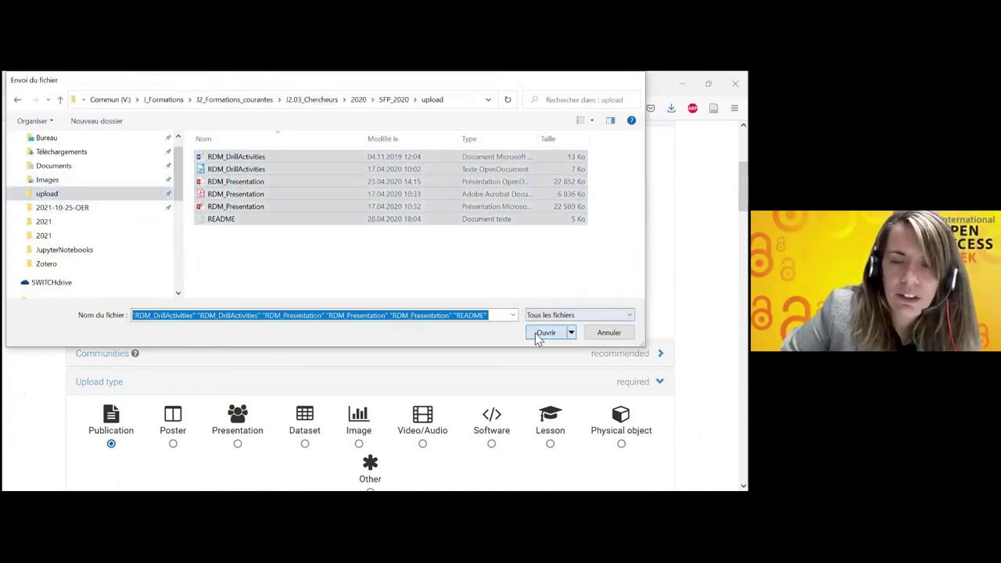
# Reserve a DOI for the upload in the basic information section
pyautogui.scroll(-3, 33, 286)
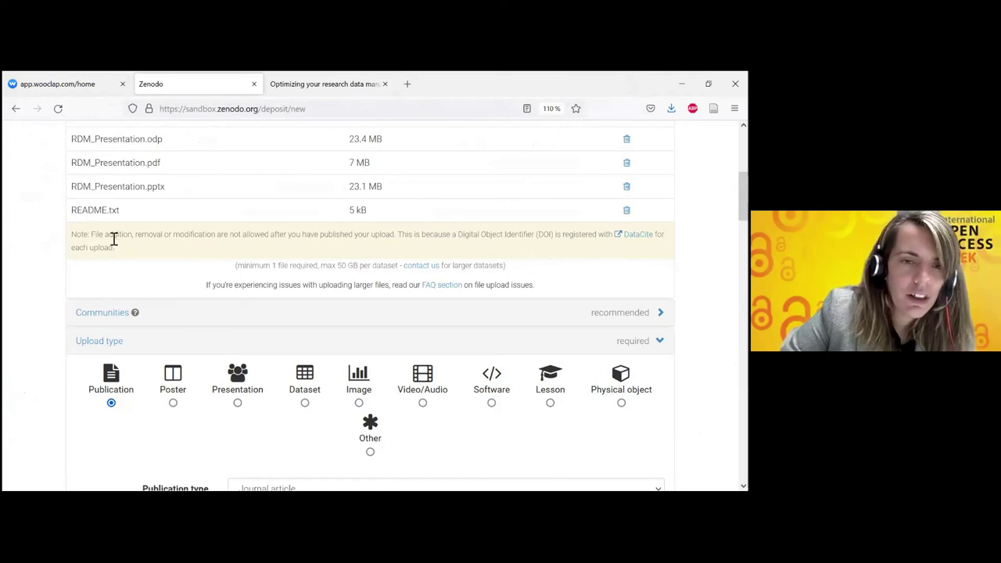
pyautogui.scroll(-1, 114, 252)
pyautogui.scroll(-1, 113, 252)
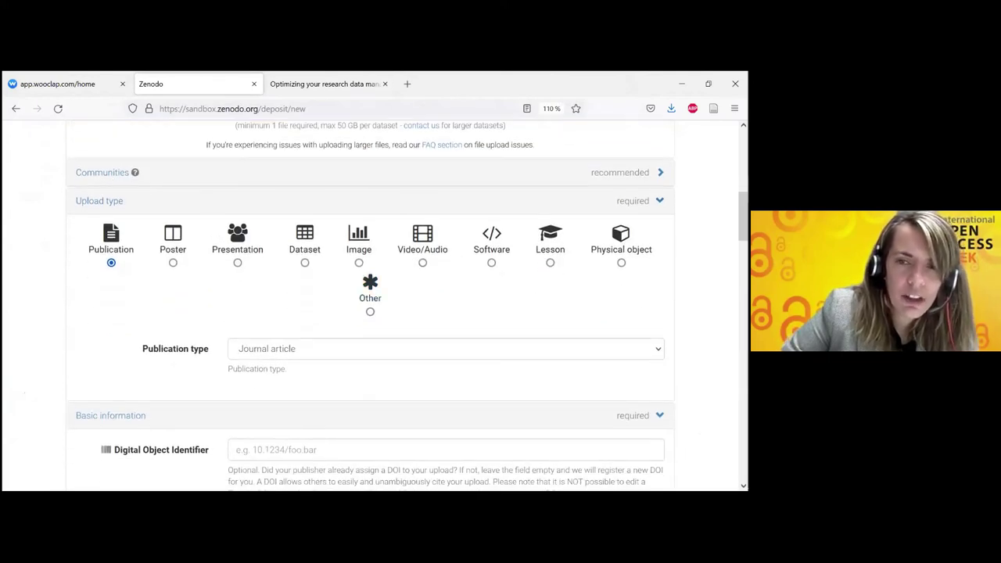
pyautogui.scroll(-4, 304, 201)
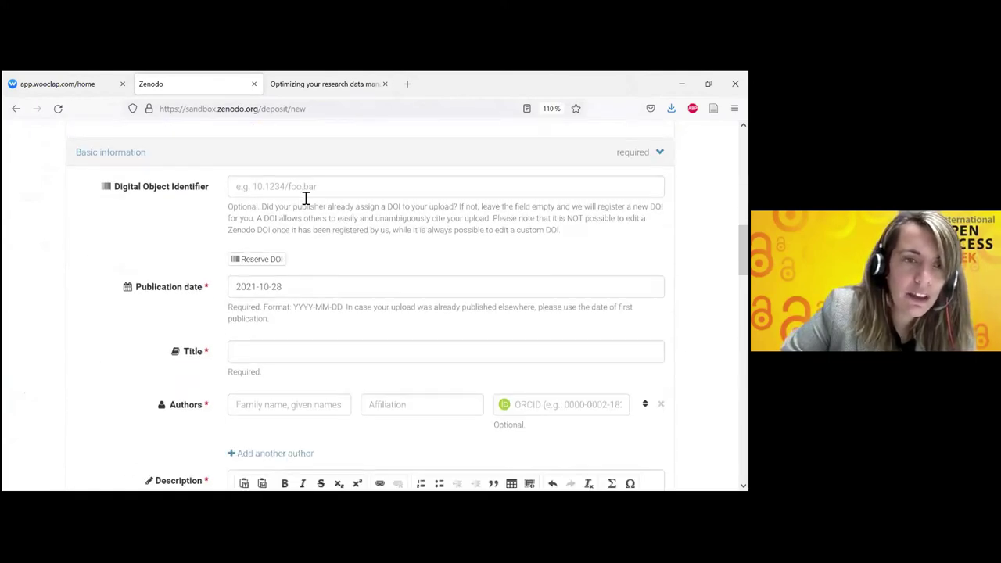
pyautogui.click(272, 263)
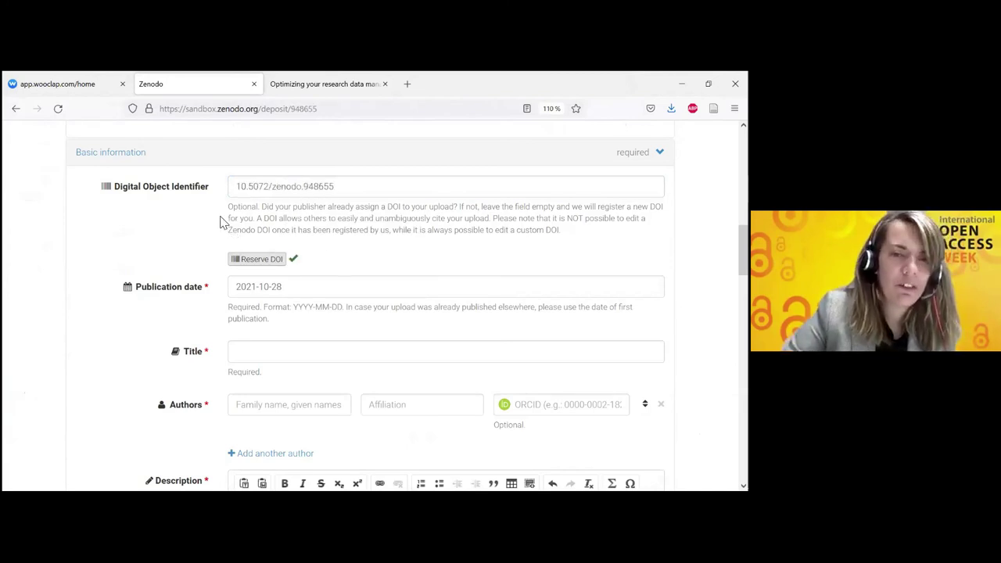
# Look through the upload form from the publication date and title down to the optional sections at the end
pyautogui.scroll(-2, 133, 270)
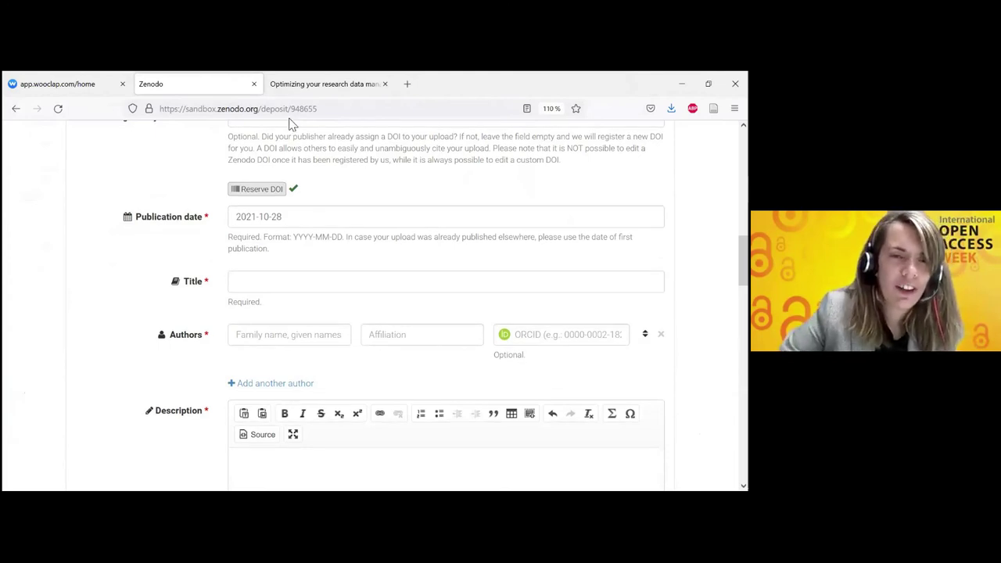
pyautogui.click(258, 281)
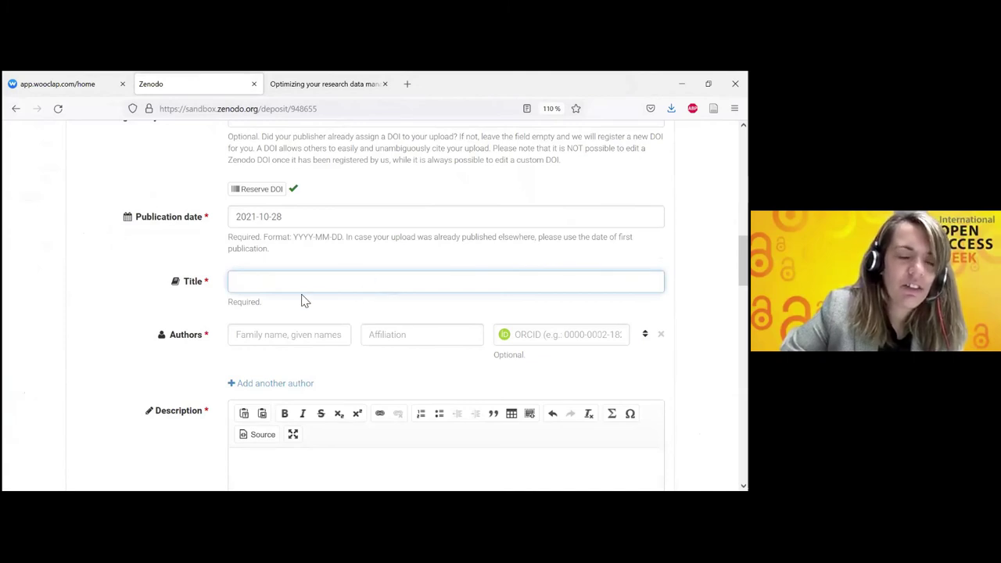
pyautogui.scroll(-2, 274, 285)
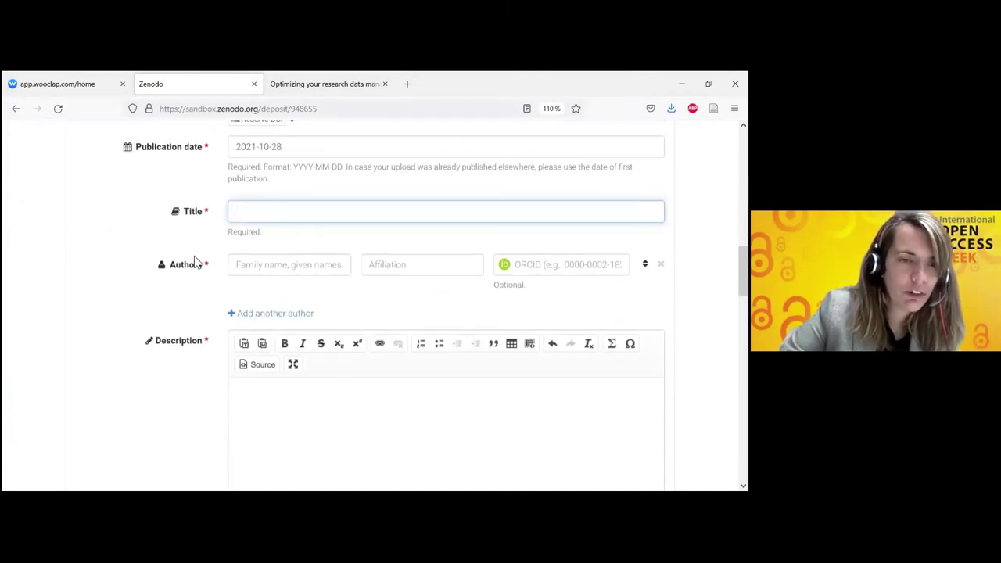
pyautogui.scroll(-12, 204, 264)
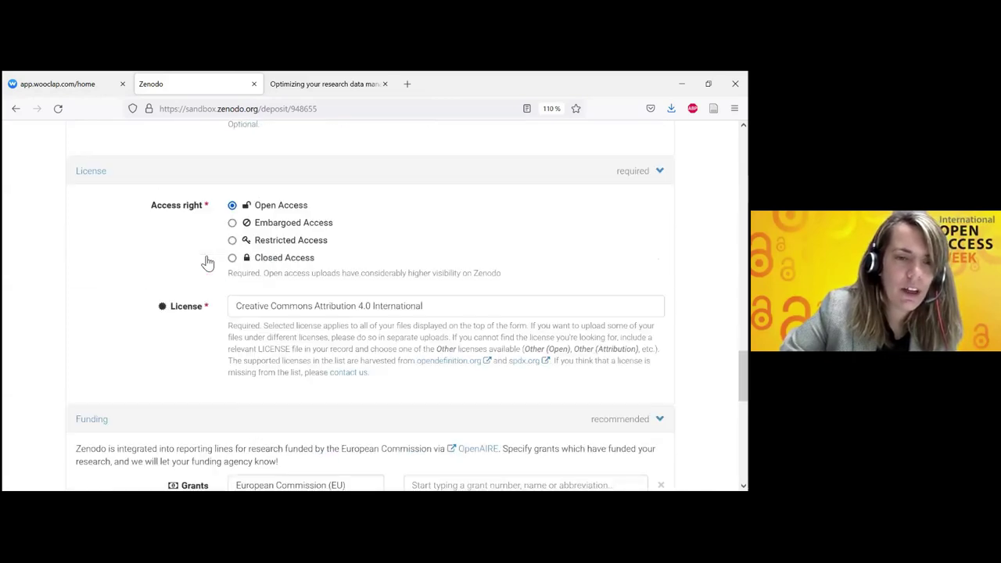
pyautogui.scroll(-6, 133, 265)
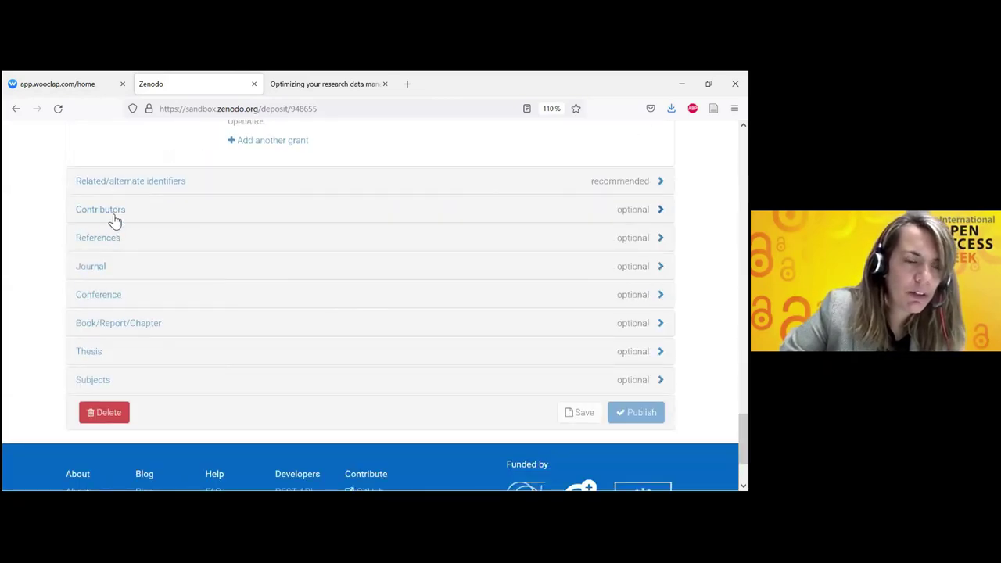
# Return to the description field and examine the version, language, keywords, notes, access right, license, funding and remaining optional sections
pyautogui.scroll(3, 137, 246)
pyautogui.scroll(8, 133, 241)
pyautogui.scroll(6, 133, 246)
pyautogui.click(271, 330)
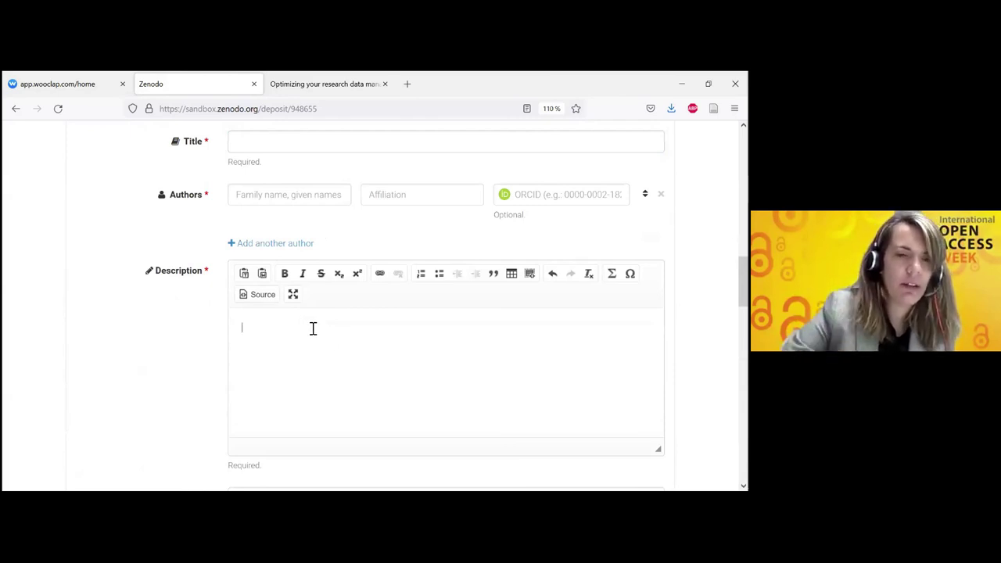
pyautogui.scroll(-5, 97, 319)
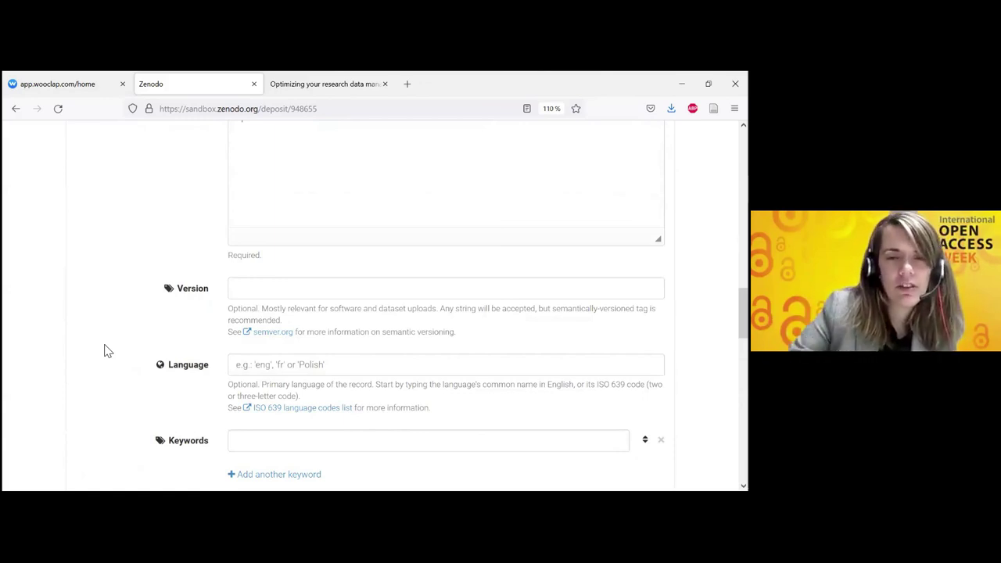
pyautogui.scroll(-3, 170, 351)
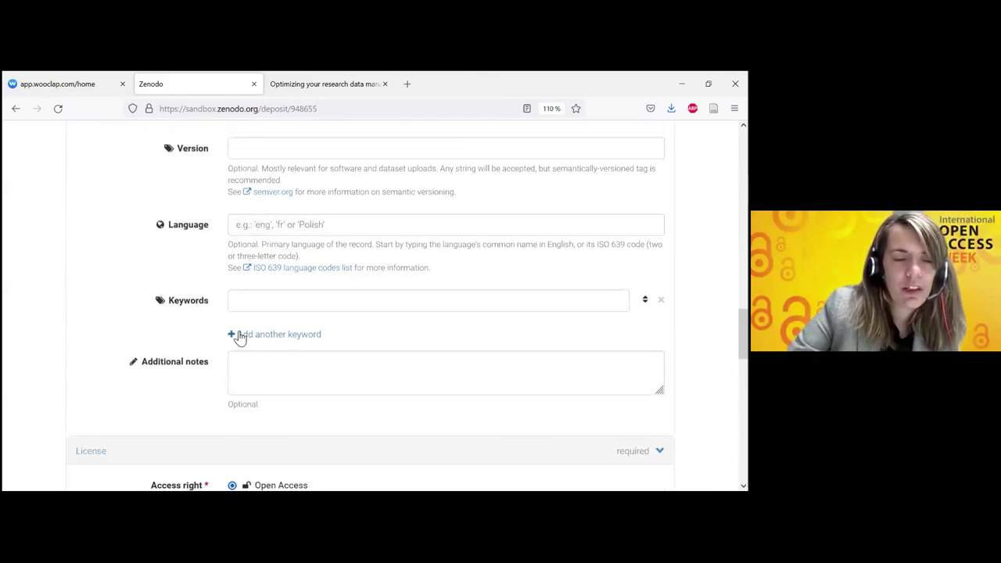
pyautogui.scroll(-3, 201, 325)
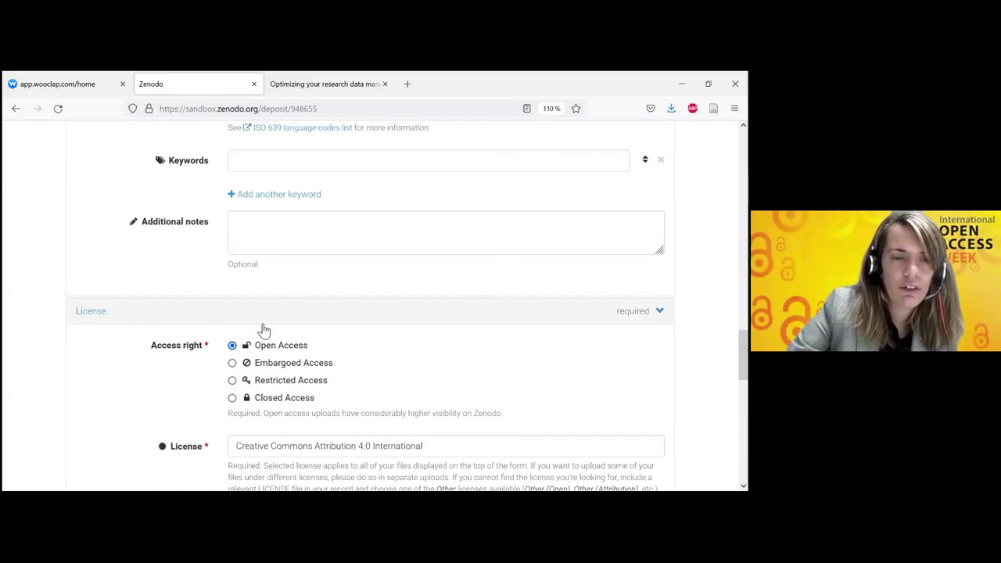
pyautogui.scroll(-1, 139, 313)
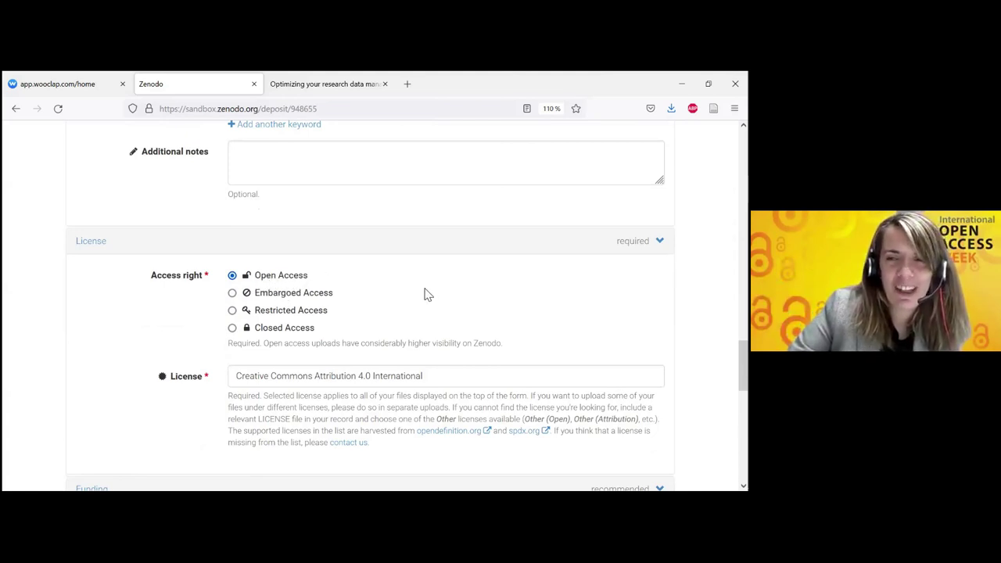
pyautogui.scroll(-2, 422, 286)
pyautogui.scroll(-10, 428, 294)
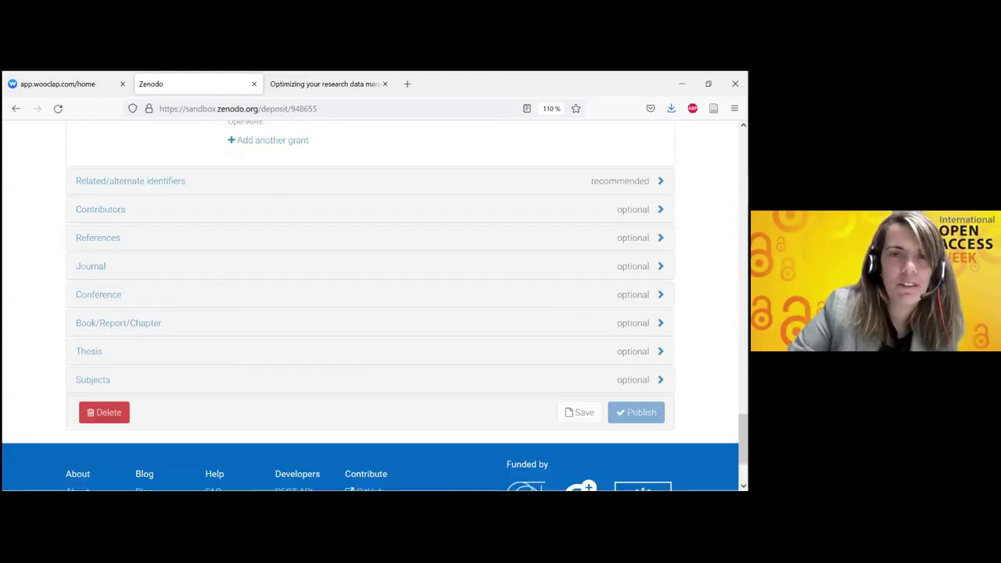
# Switch to the published Zenodo record 'Optimizing your research data management' and examine its description, file list, preview, keywords, communities and license
pyautogui.click(343, 82)
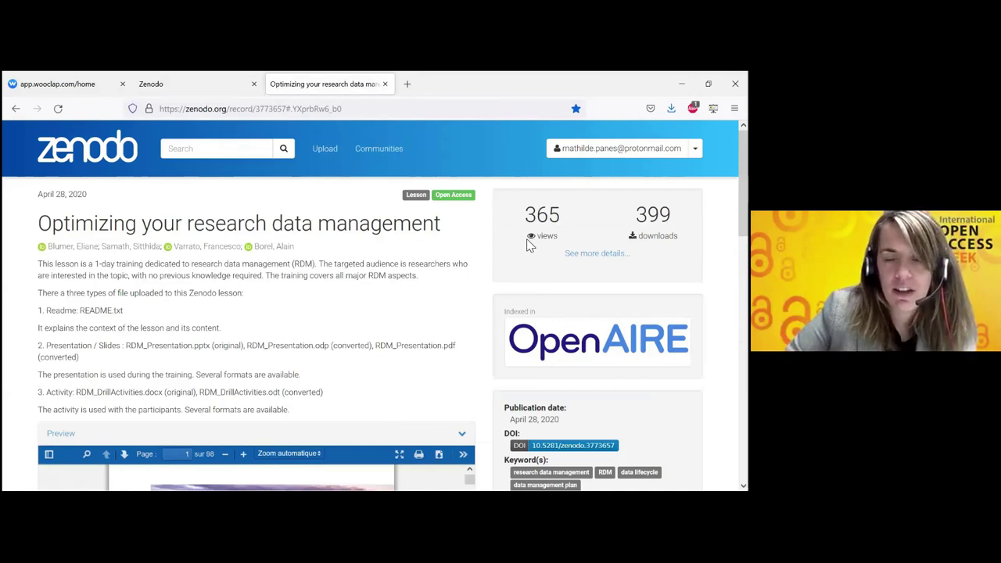
pyautogui.scroll(-2, 247, 266)
pyautogui.scroll(-5, 250, 262)
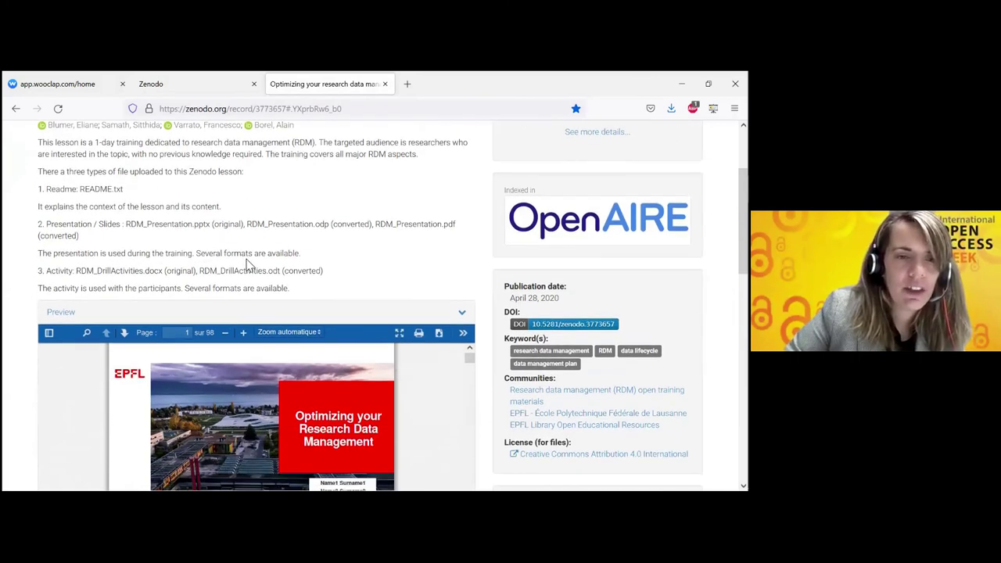
pyautogui.scroll(5, 166, 188)
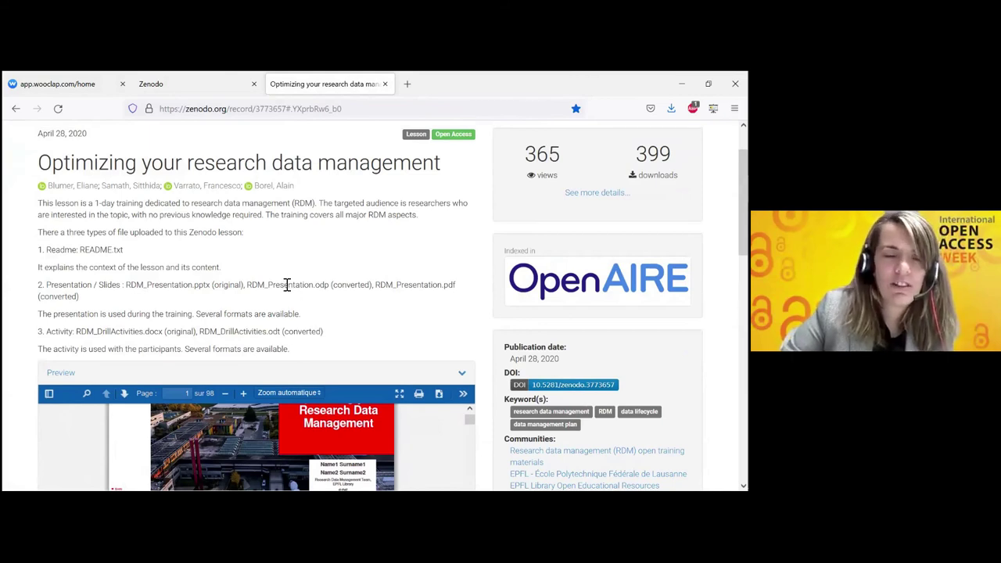
pyautogui.scroll(2, 285, 286)
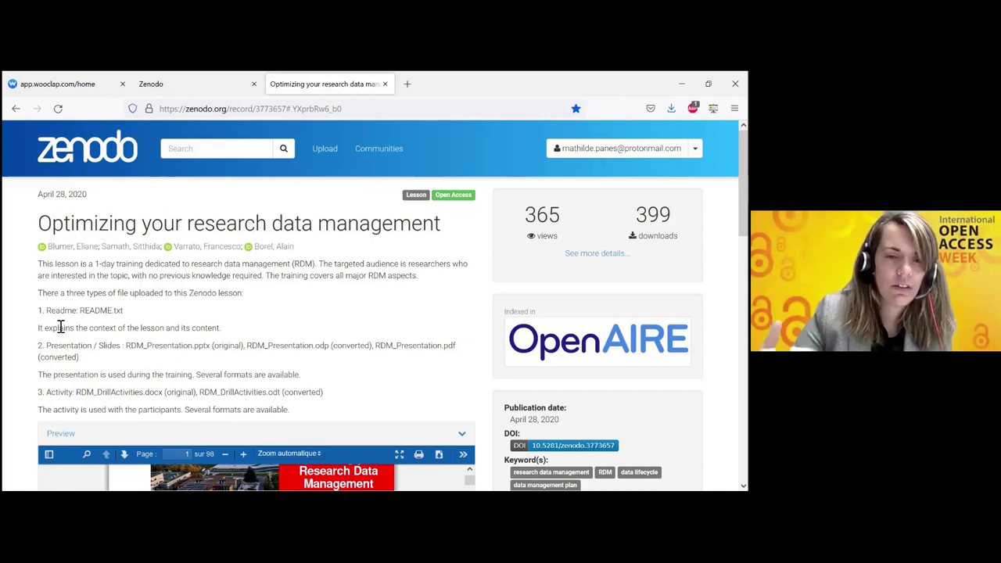
pyautogui.moveTo(76, 264); pyautogui.dragTo(163, 300)
pyautogui.click(181, 319)
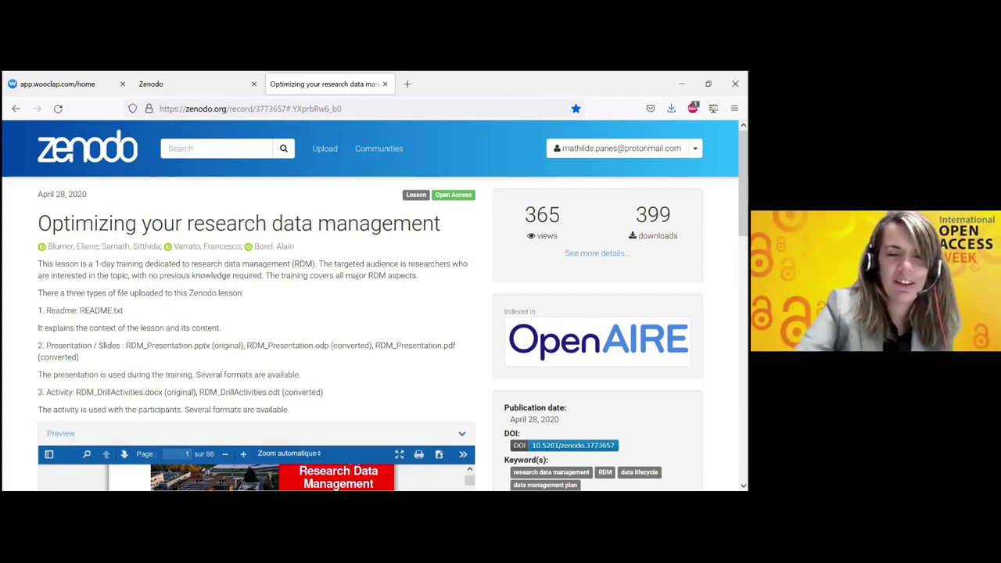
pyautogui.scroll(-3, 381, 279)
pyautogui.scroll(-2, 382, 275)
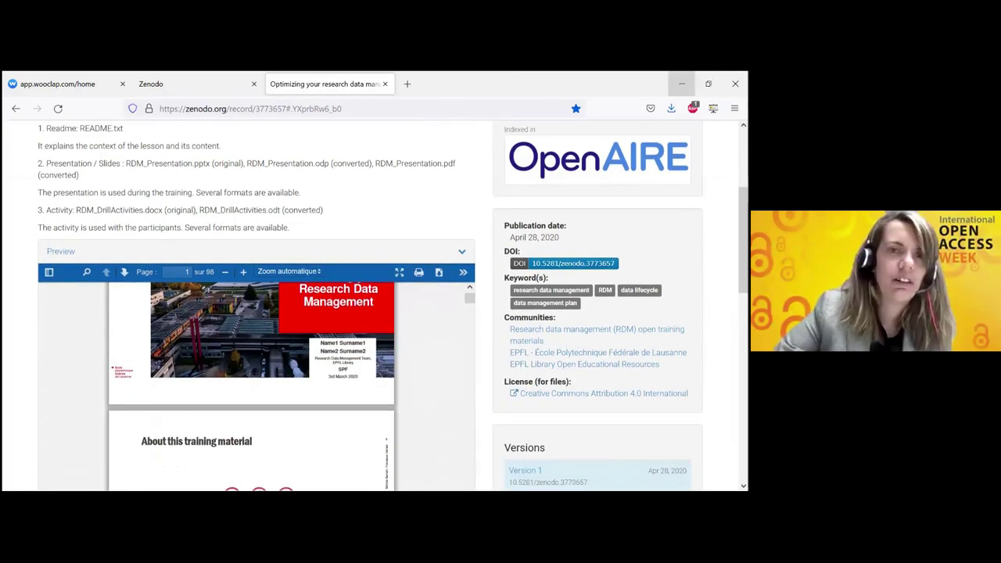
# Return to the 2021_OER_OAweek presentation in PowerPoint and resume the slideshow from the Demo Zenodo slide, advancing to the following slide
pyautogui.click(407, 490)
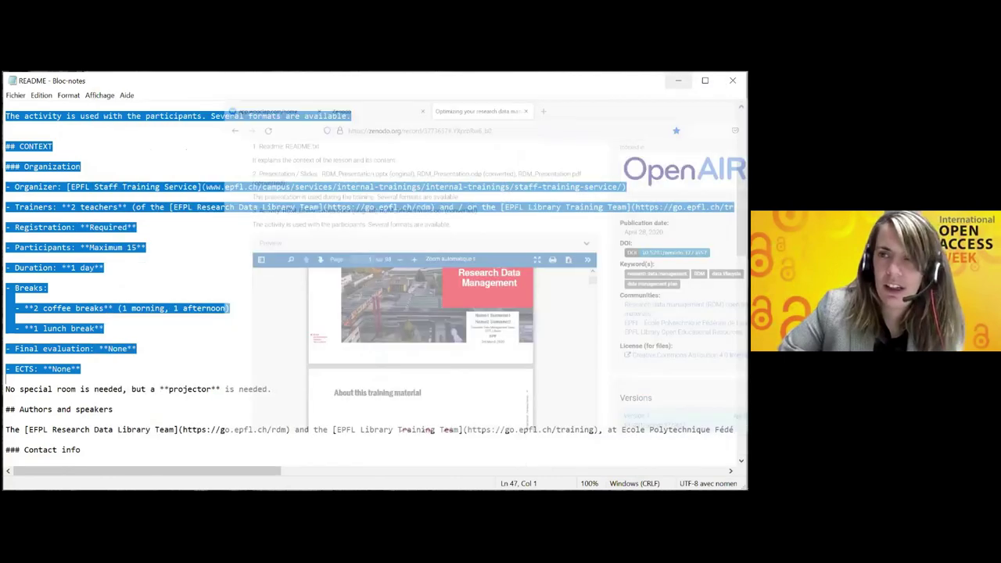
pyautogui.click(679, 81)
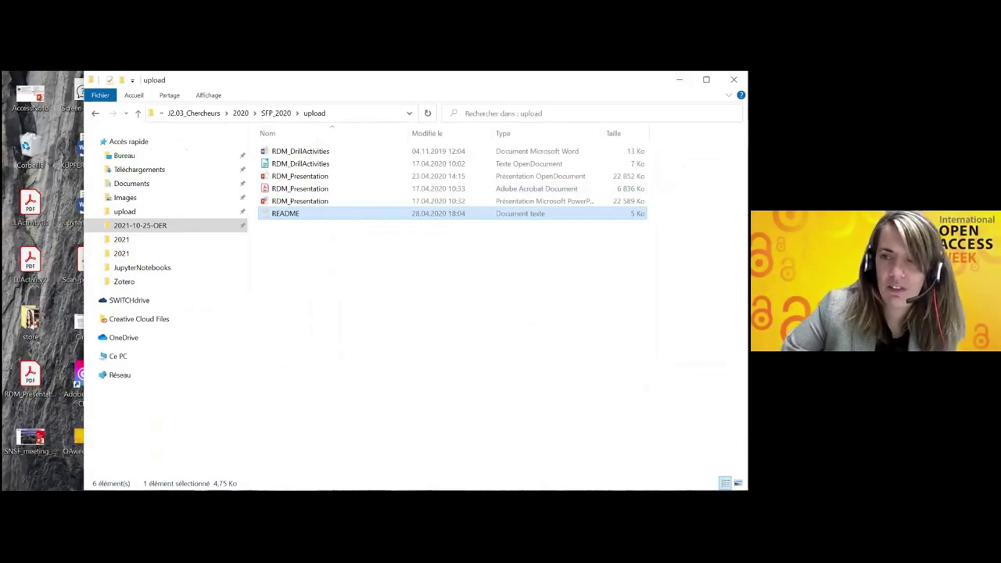
pyautogui.click(730, 217)
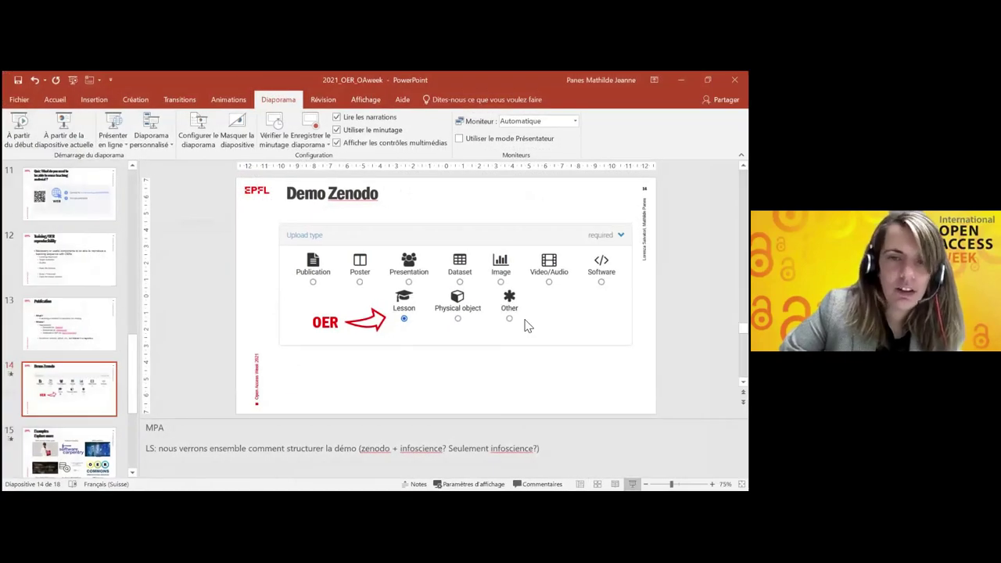
pyautogui.hotkey('shift', 'F5')
pyautogui.click(508, 215)
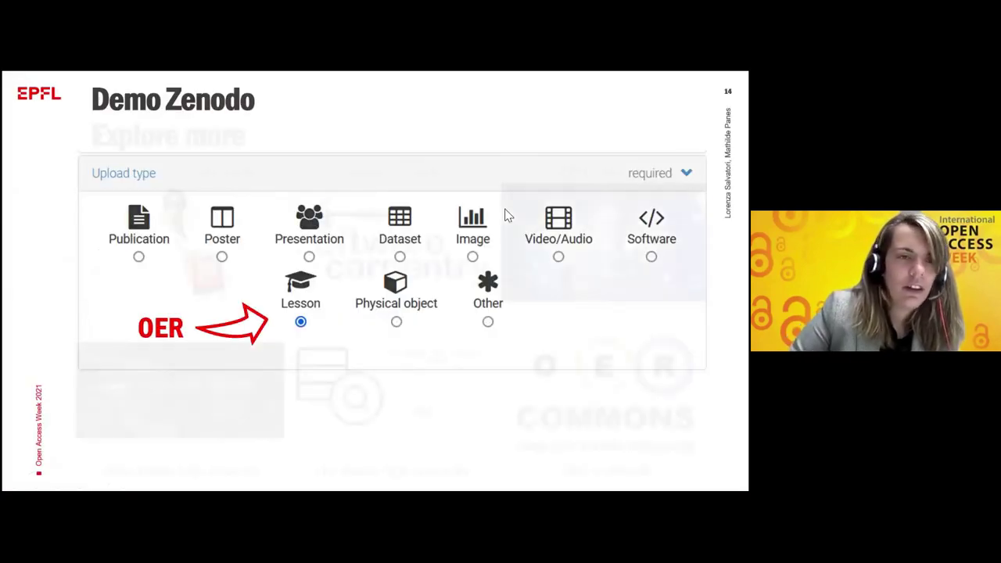